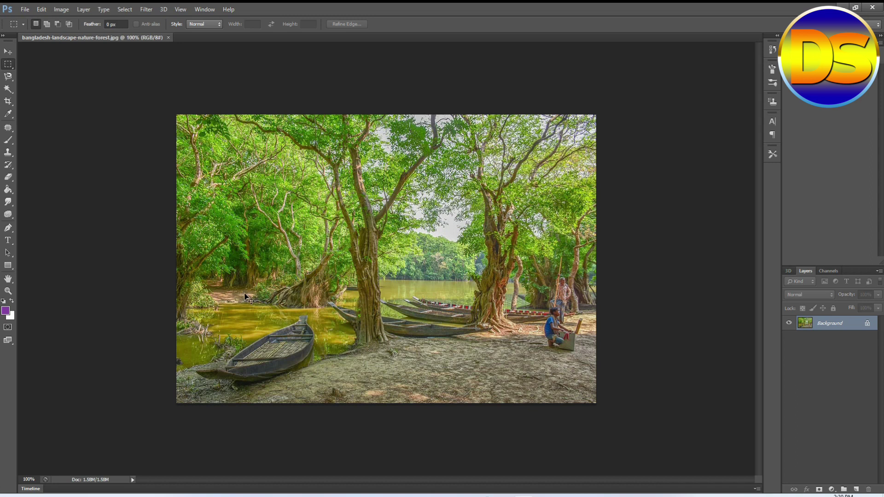
# Duplicate the photo layer and add a Hue/Saturation adjustment with Saturation at -100.
pyautogui.hotkey('ctrl', 'j')
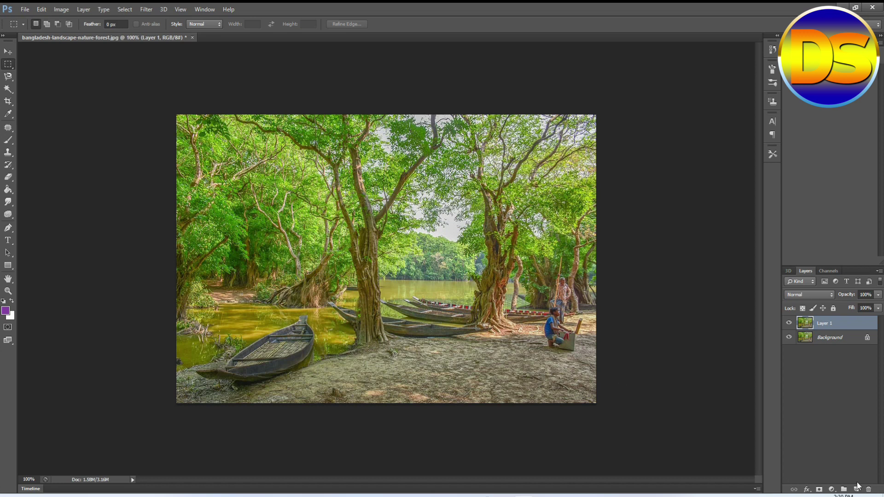
pyautogui.click(831, 490)
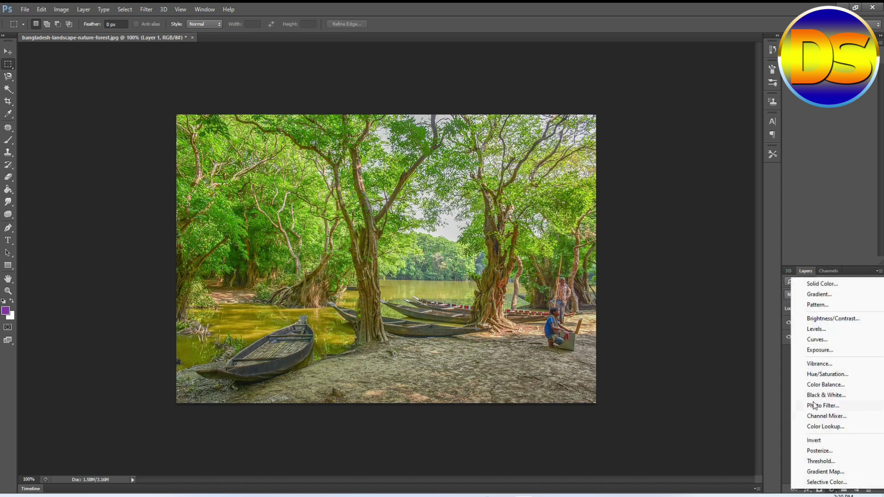
pyautogui.click(825, 374)
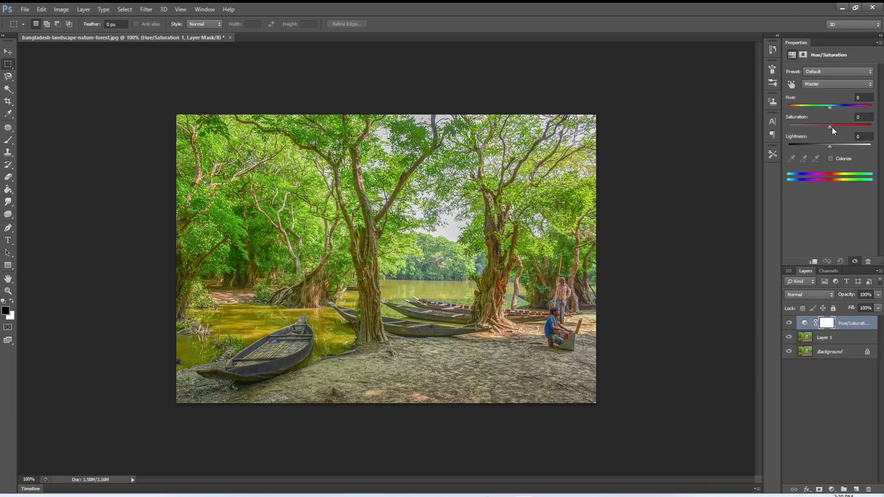
pyautogui.moveTo(831, 126); pyautogui.dragTo(783, 131)
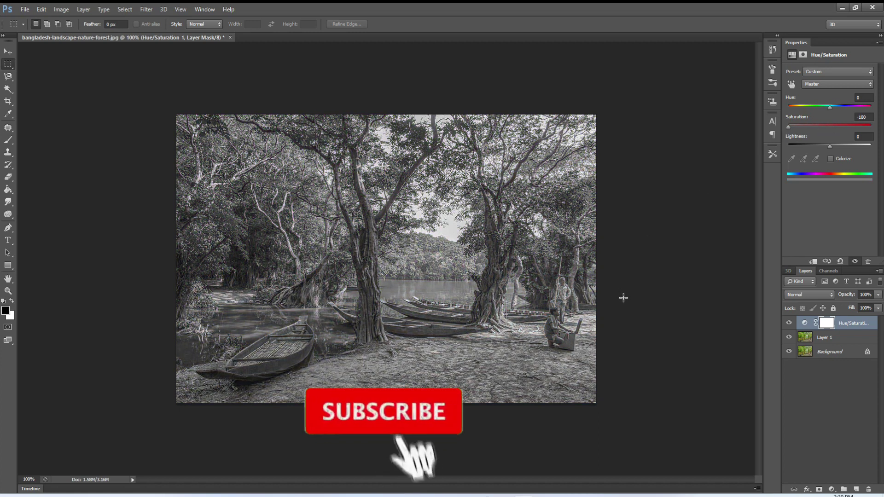
pyautogui.click(820, 339)
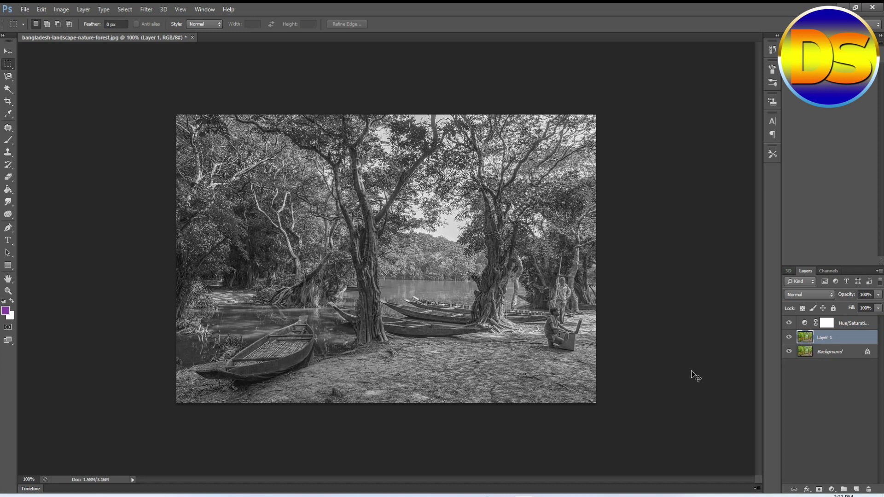
# Invert Layer 1 and set its blend mode to Color Dodge.
pyautogui.hotkey('ctrl', 'i')
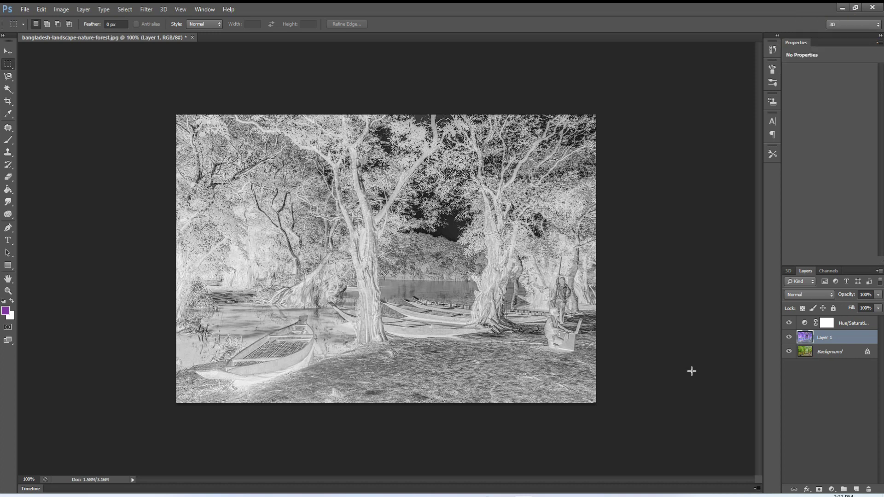
pyautogui.click(814, 295)
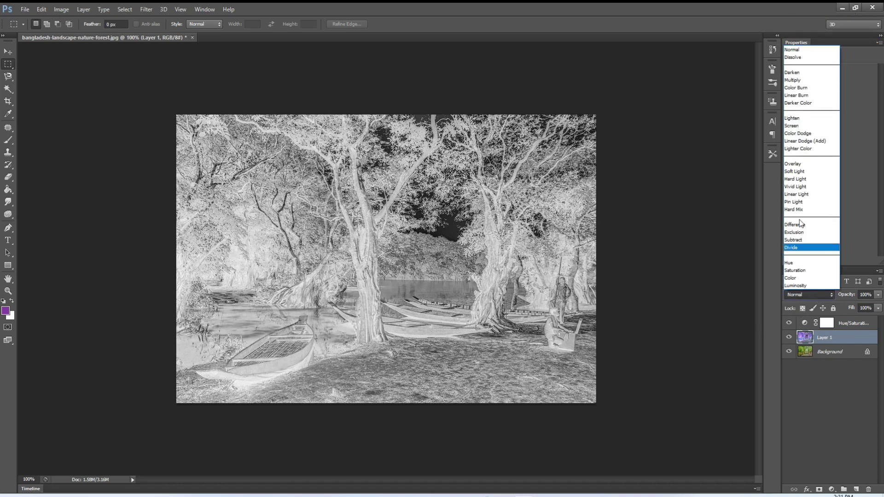
pyautogui.click(793, 134)
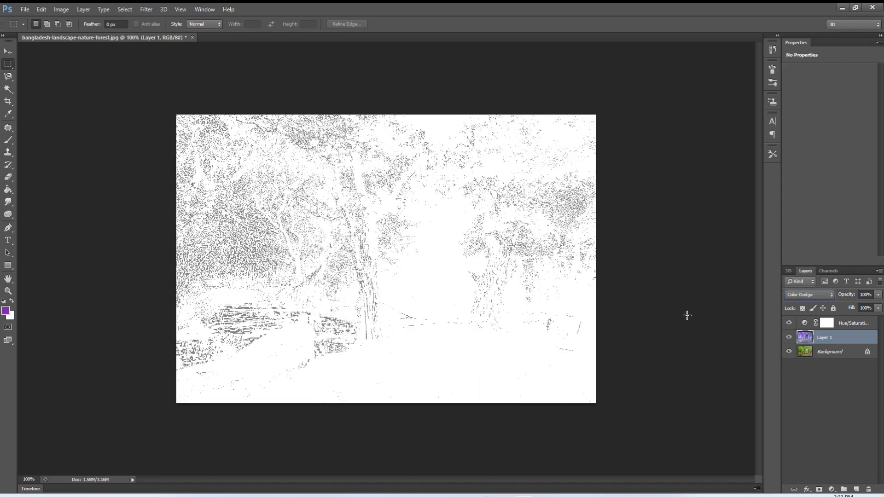
pyautogui.click(148, 12)
pyautogui.moveTo(197, 105)
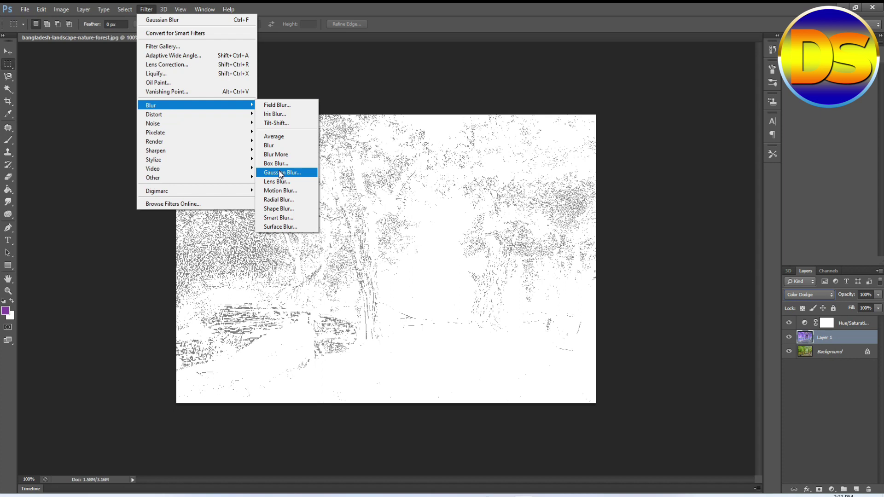
# Apply a Gaussian Blur with a 21.4-pixel radius to Layer 1.
pyautogui.click(280, 174)
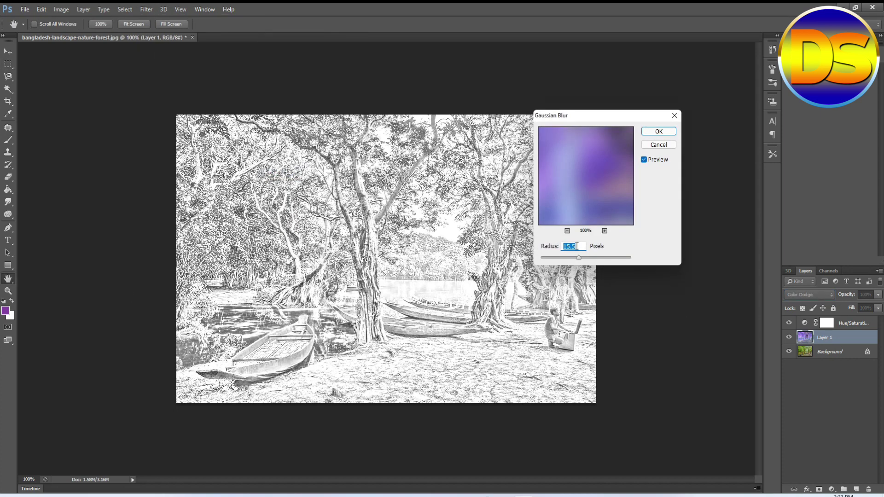
pyautogui.click(577, 248)
pyautogui.click(581, 258)
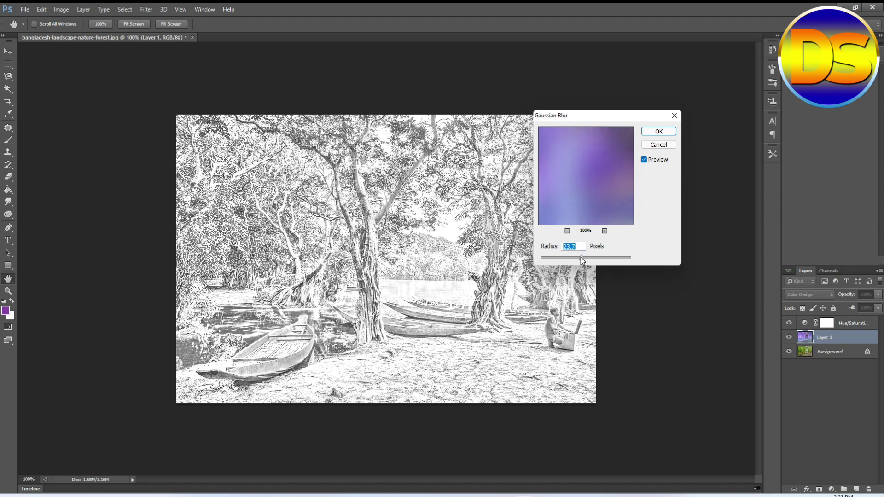
pyautogui.moveTo(581, 257); pyautogui.dragTo(579, 258)
pyautogui.press('Down')
pyautogui.press('Down')
pyautogui.press('Down')
pyautogui.press('Down')
pyautogui.press('Down')
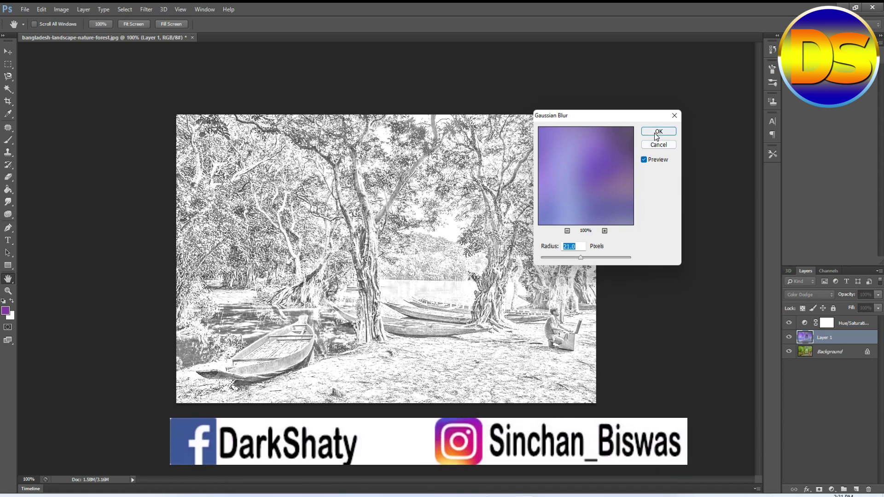
pyautogui.click(658, 132)
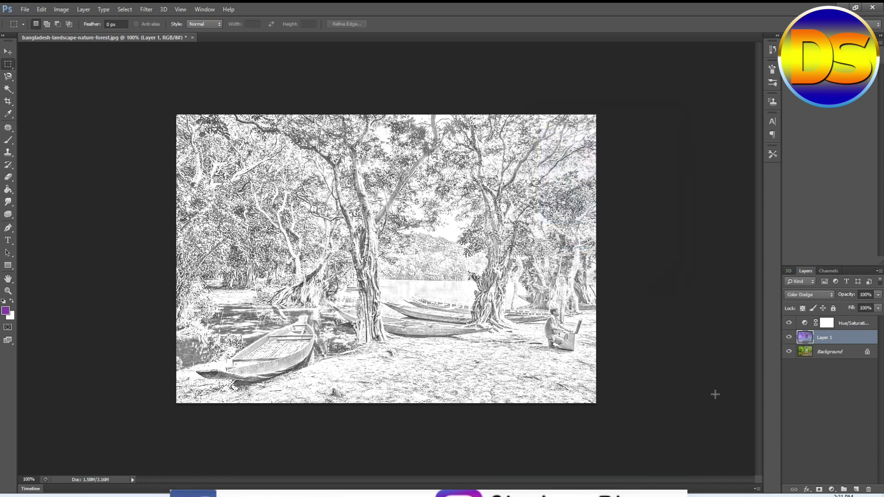
# Add a Levels adjustment layer with midtone input 0.74 and white input 247.
pyautogui.click(832, 489)
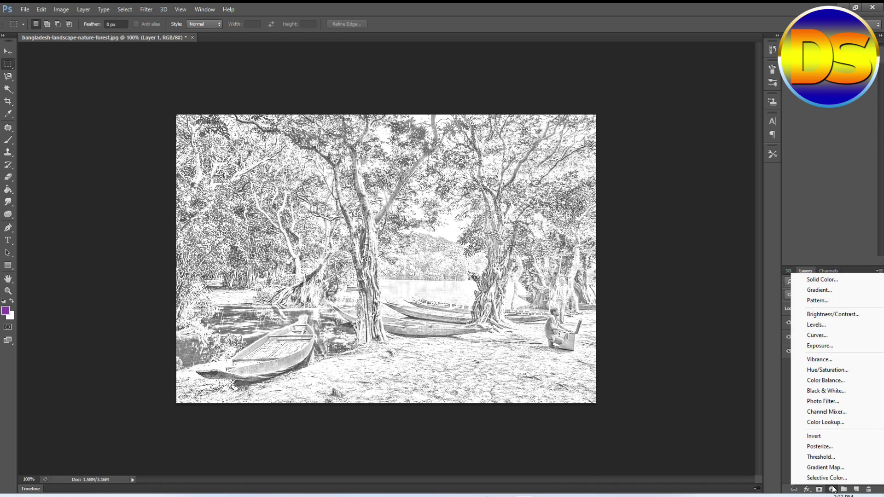
pyautogui.click(825, 324)
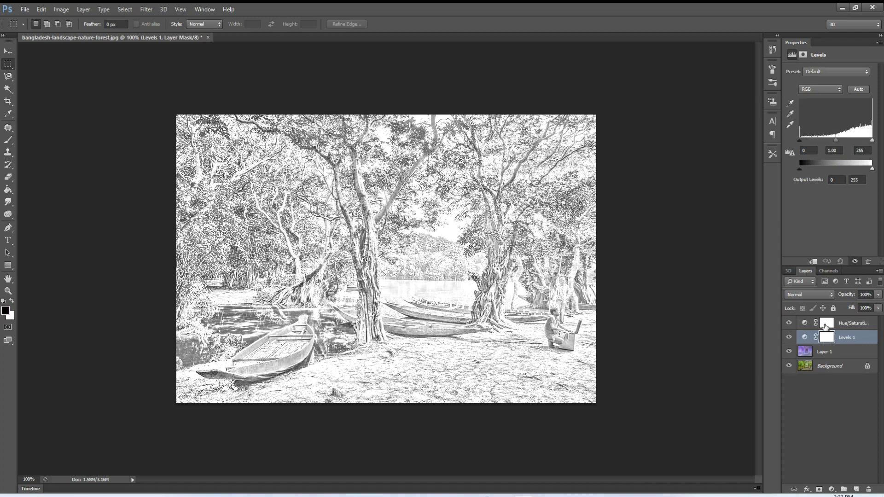
pyautogui.click(840, 150)
pyautogui.press('Down')
pyautogui.press('Down')
pyautogui.press('Down')
pyautogui.press('Down')
pyautogui.press('Down')
pyautogui.press('Down')
pyautogui.press('Down')
pyautogui.press('Down')
pyautogui.press('Down')
pyautogui.press('Down')
pyautogui.press('Down')
pyautogui.press('Down')
pyautogui.press('Down')
pyautogui.press('Down')
pyautogui.press('Down')
pyautogui.press('Down')
pyautogui.press('Down')
pyautogui.press('Down')
pyautogui.press('Down')
pyautogui.press('Down')
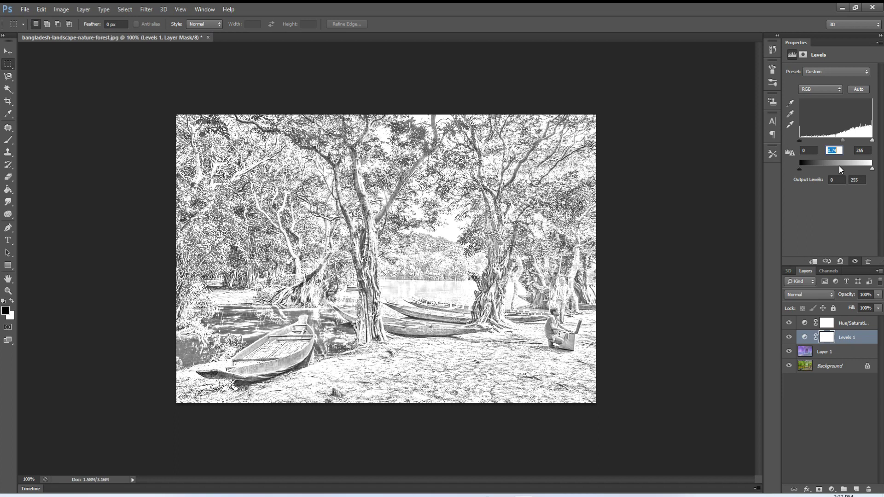
pyautogui.click(864, 151)
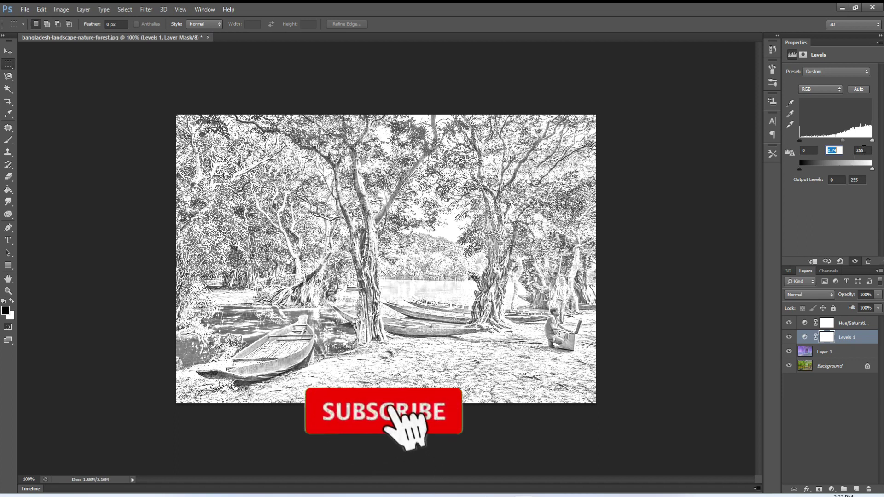
pyautogui.doubleClick(864, 150)
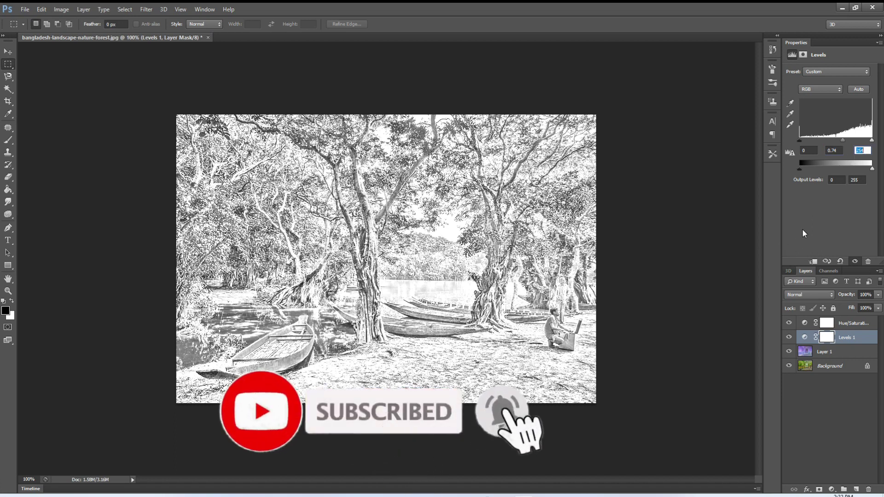
pyautogui.press('Down')
pyautogui.press('Down')
pyautogui.press('Down')
pyautogui.press('Down')
pyautogui.press('Down')
pyautogui.press('Down')
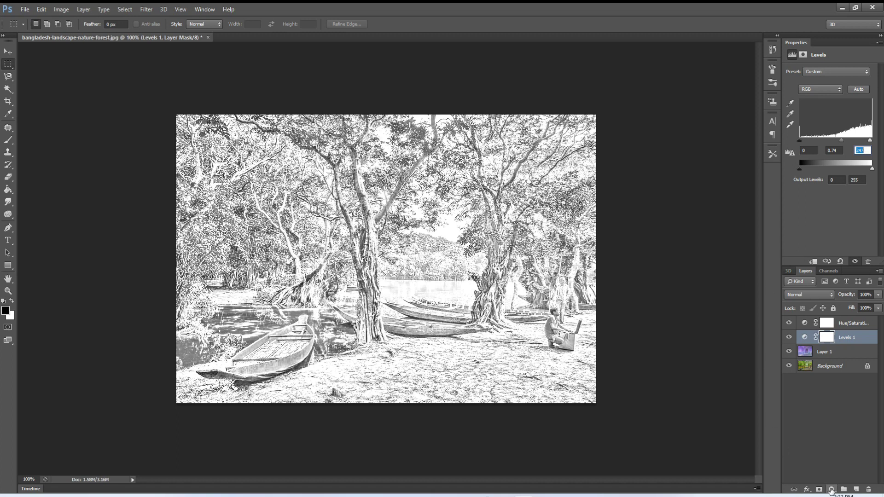
# Add a Brightness/Contrast adjustment layer with Brightness -12 and Contrast 10.
pyautogui.click(831, 490)
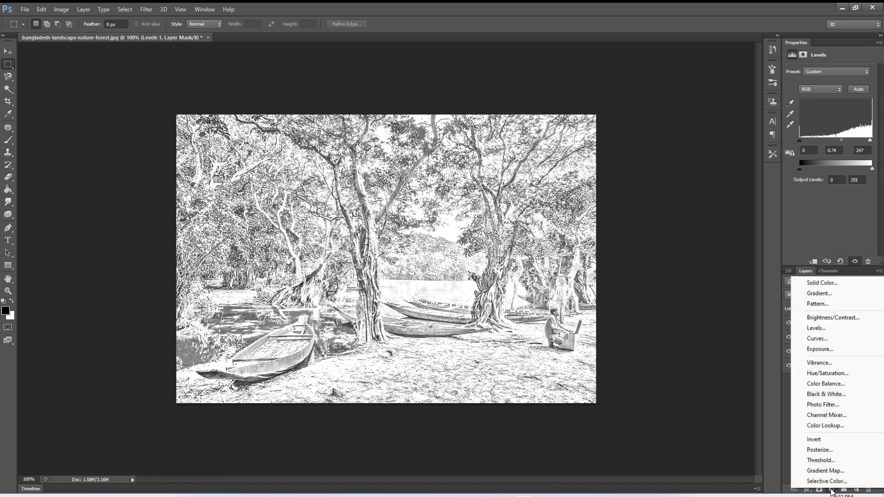
pyautogui.click(828, 320)
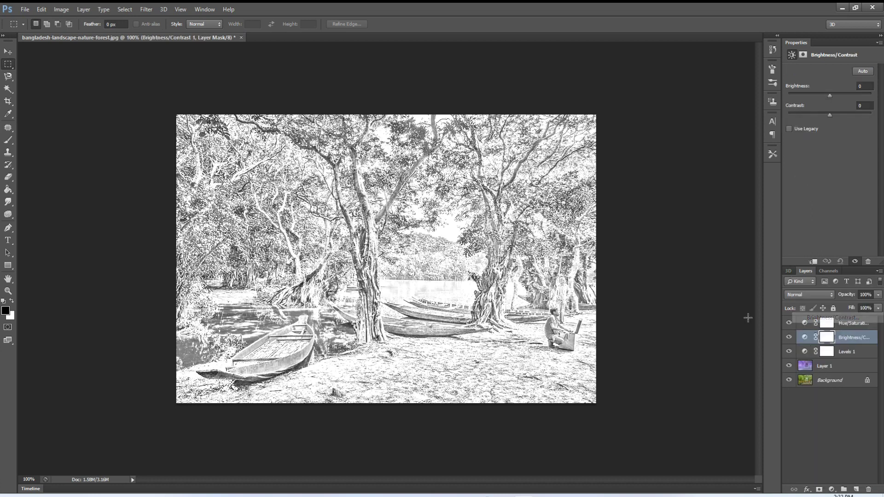
pyautogui.click(863, 86)
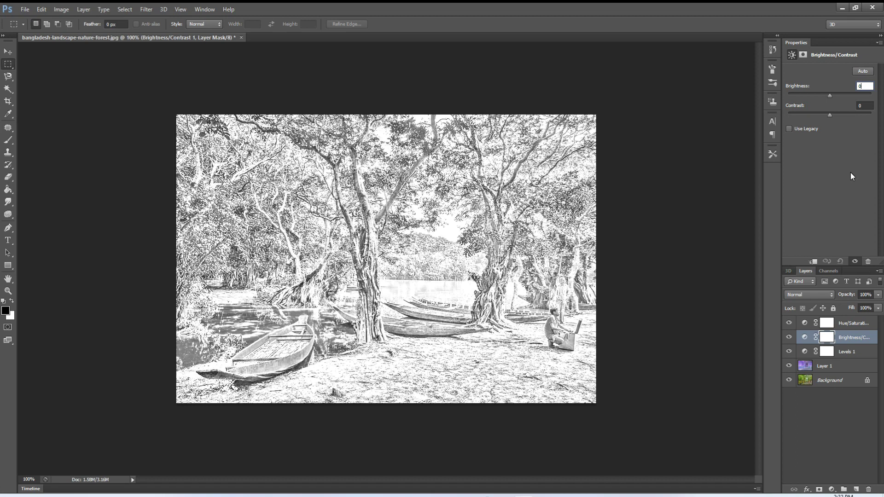
pyautogui.press('Down')
pyautogui.press('Down')
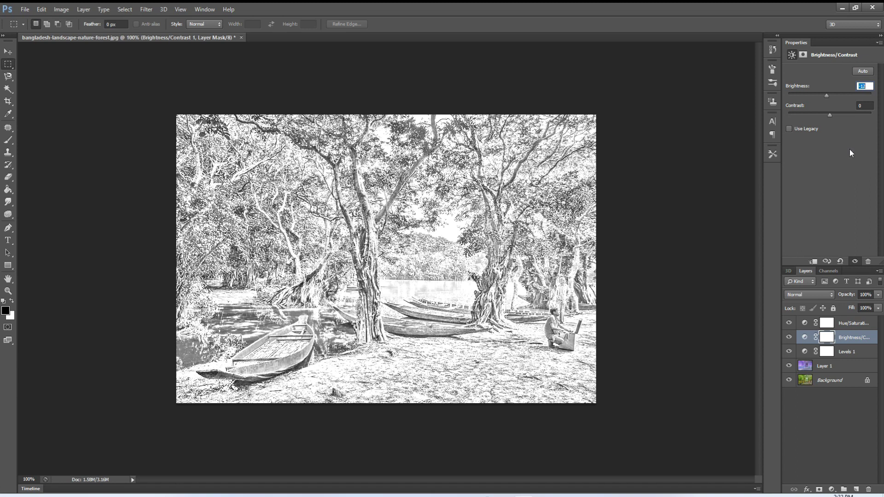
pyautogui.click(866, 106)
pyautogui.write('10')
pyautogui.press('Return')
pyautogui.click(839, 328)
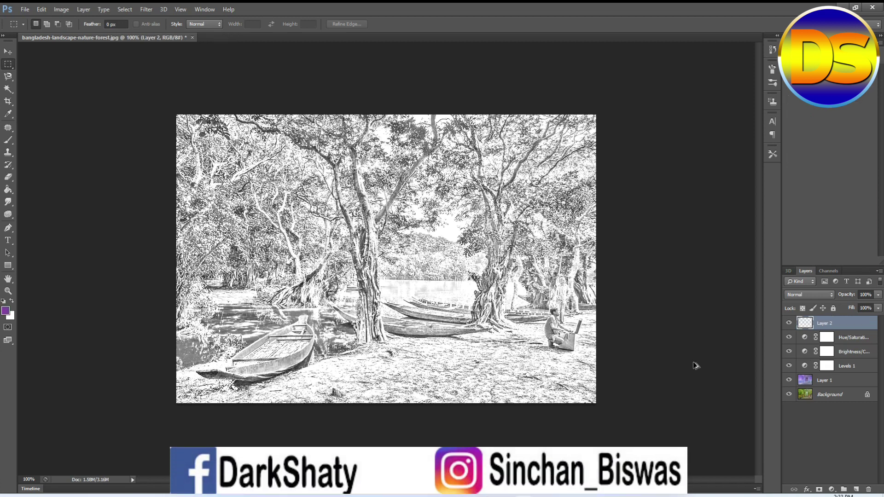
# Stamp all visible layers into a new top Layer 2 with Ctrl+Alt+Shift+E.
pyautogui.hotkey('ctrl', 'alt', 'shift', 'e')
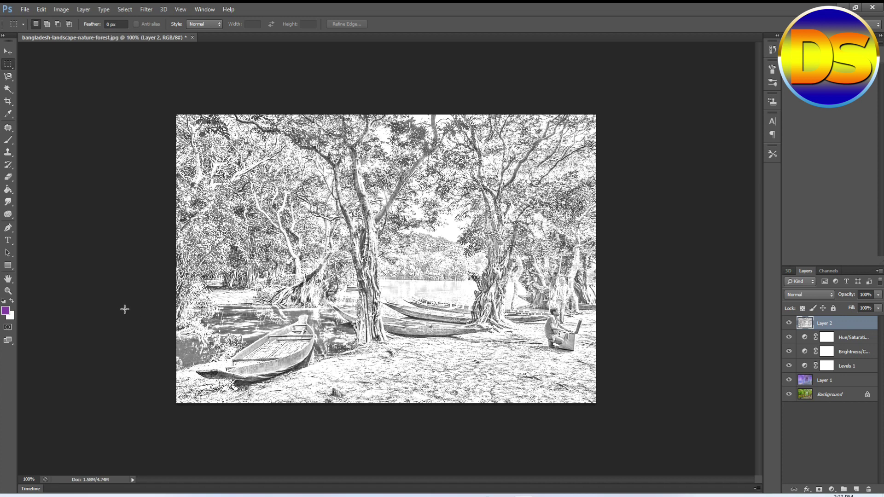
# In Save As, choose JPEG format and name the file 'bangladesh pencil art'.
pyautogui.click(24, 11)
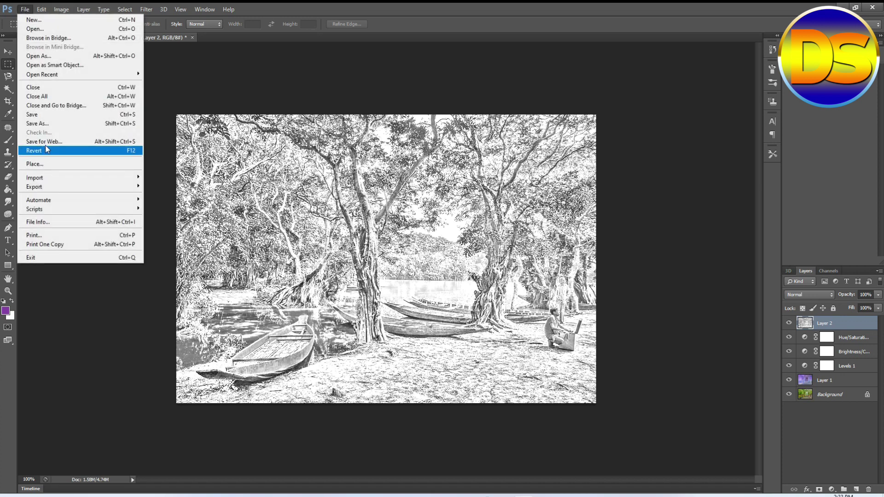
pyautogui.click(354, 304)
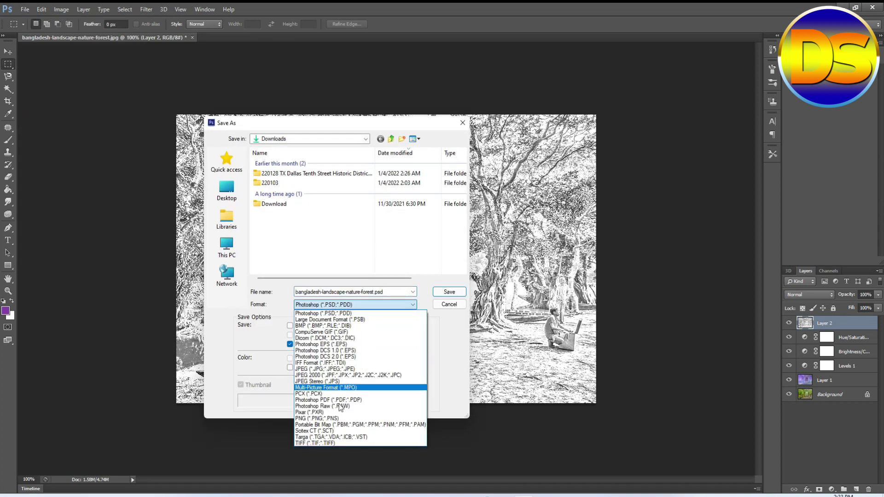
pyautogui.click(350, 361)
pyautogui.doubleClick(320, 291)
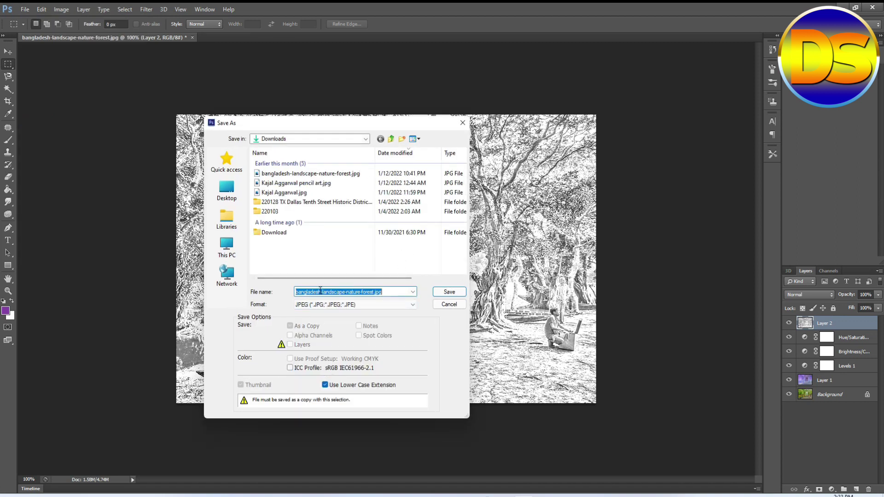
pyautogui.write('bangladesh pencil ar')
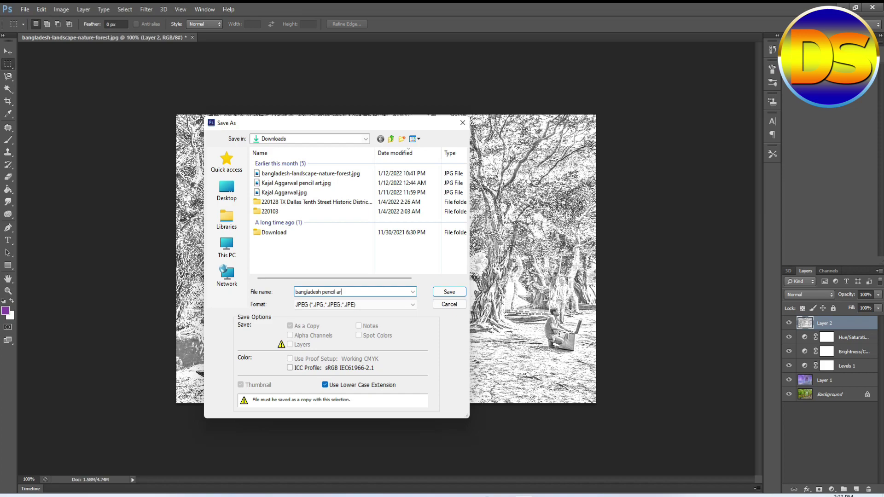